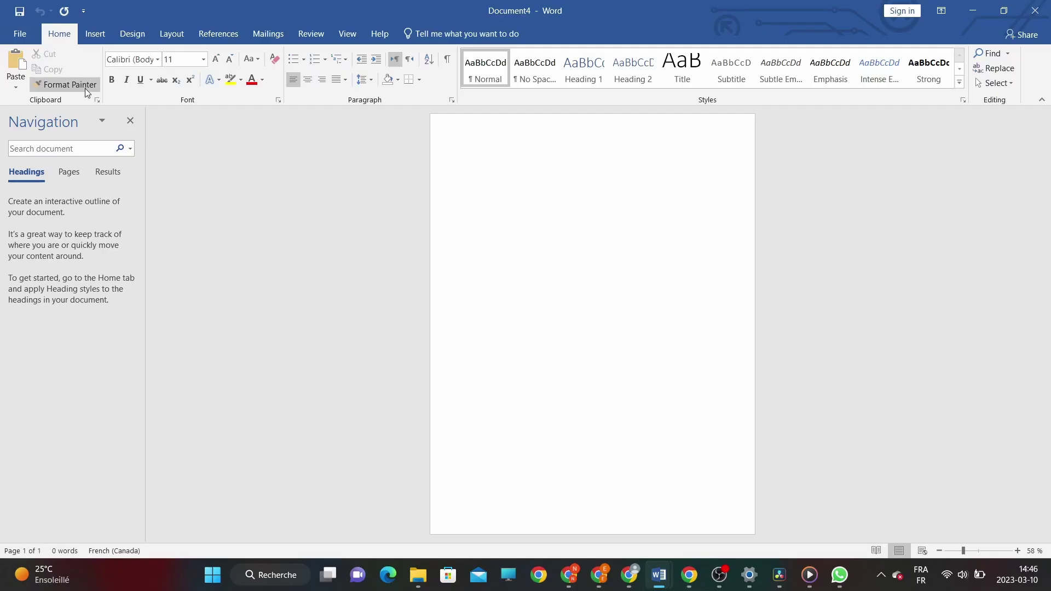
Step: Open Page Setup from Layout's Custom Margins, showing 2,54 cm and 3,17 cm margins
left_click(178, 36)
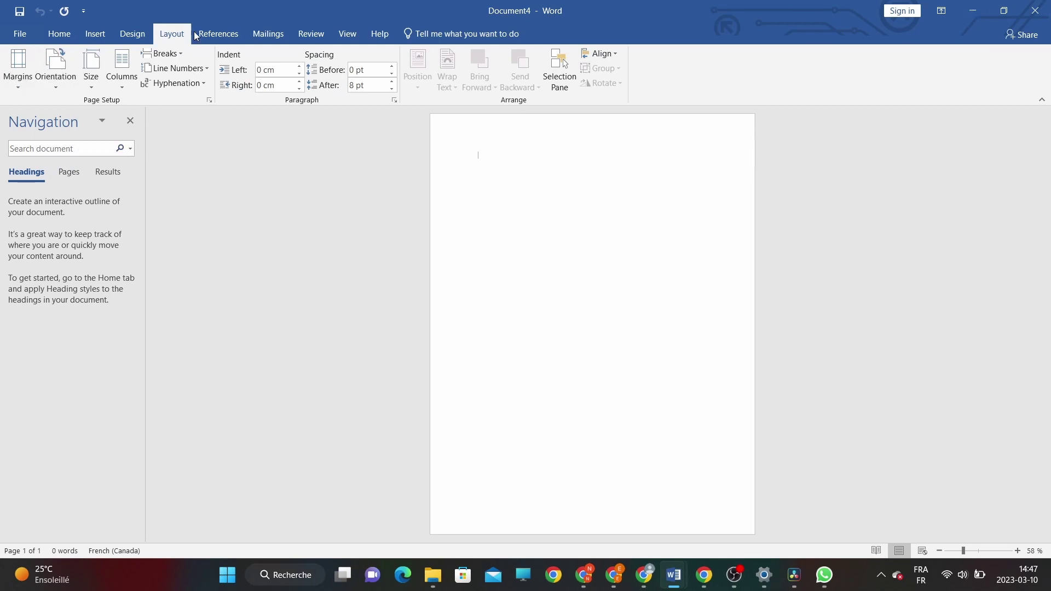
left_click(12, 82)
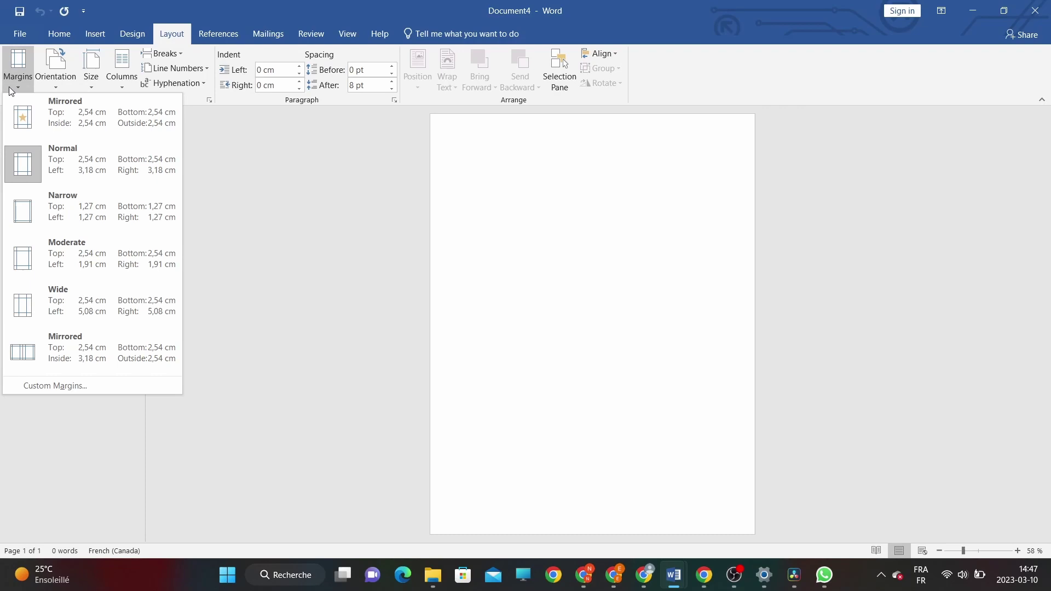
left_click(66, 386)
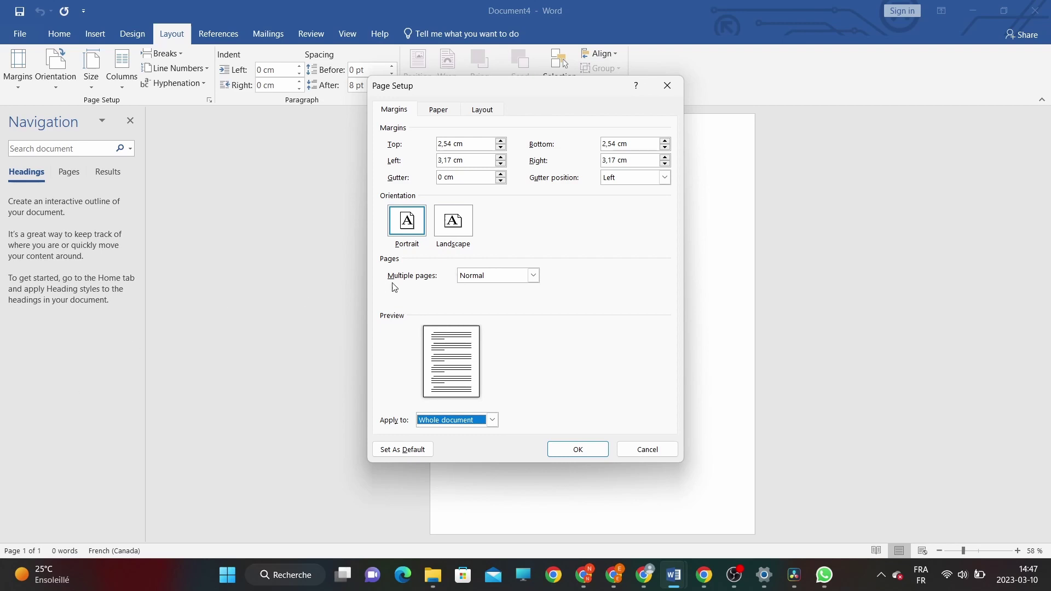
Step: Keep margins applied to the whole document and choose Mirror margins under Multiple pages
left_click(395, 114)
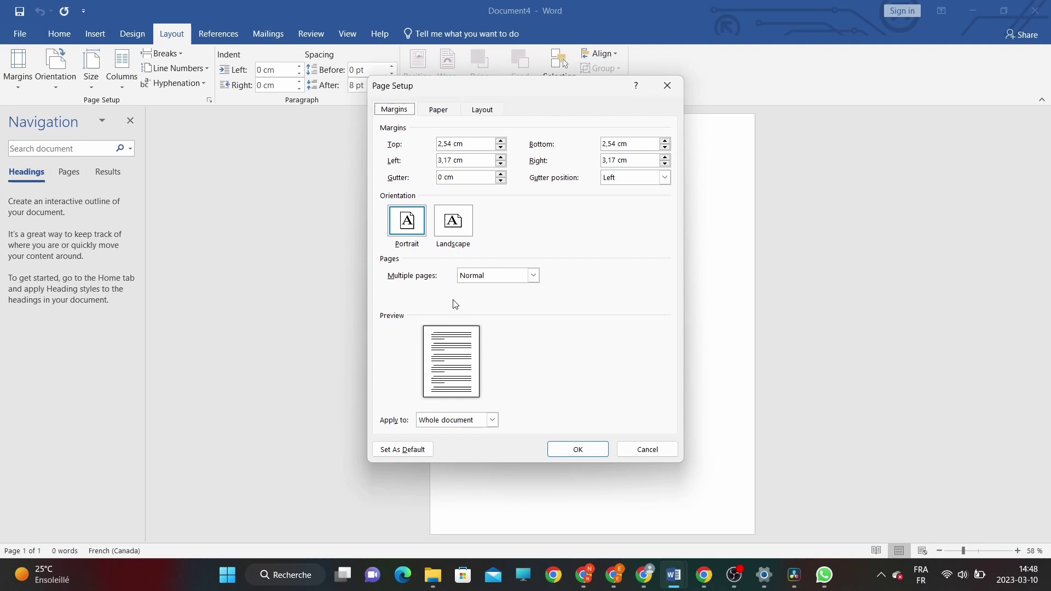
left_click(533, 275)
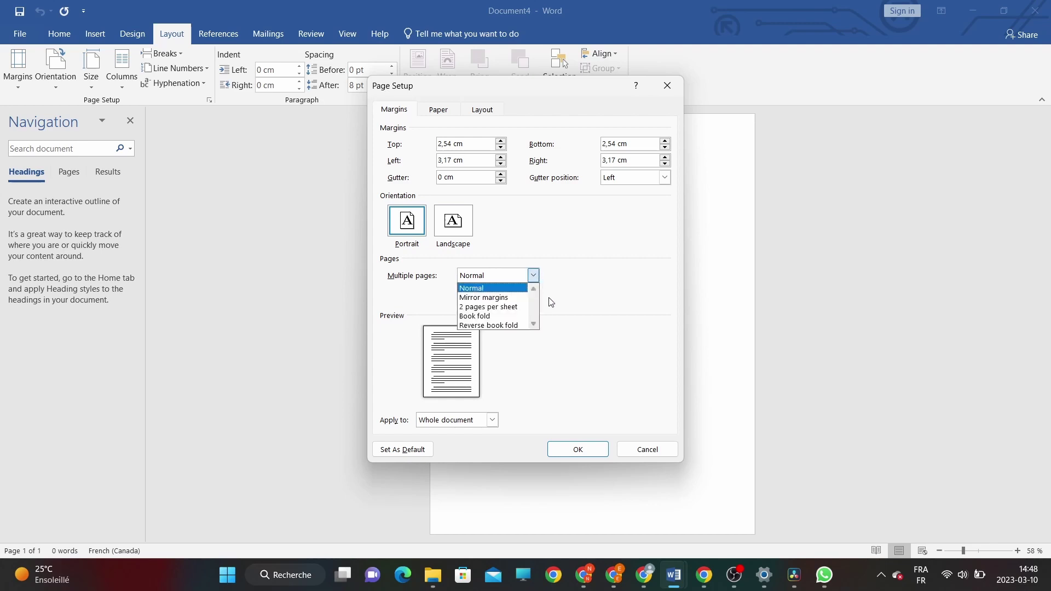
left_click(577, 285)
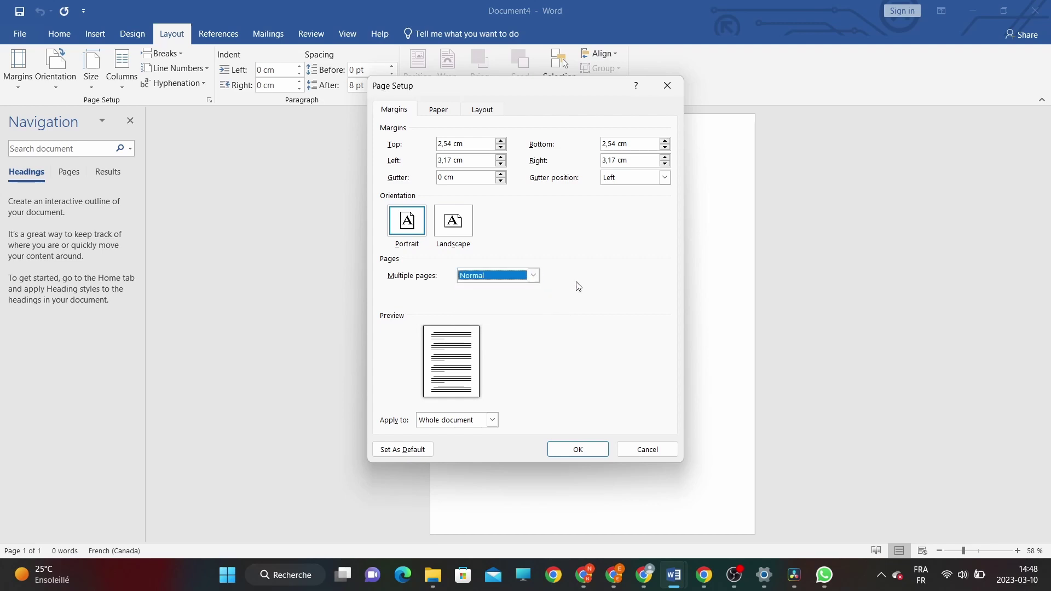
left_click(492, 423)
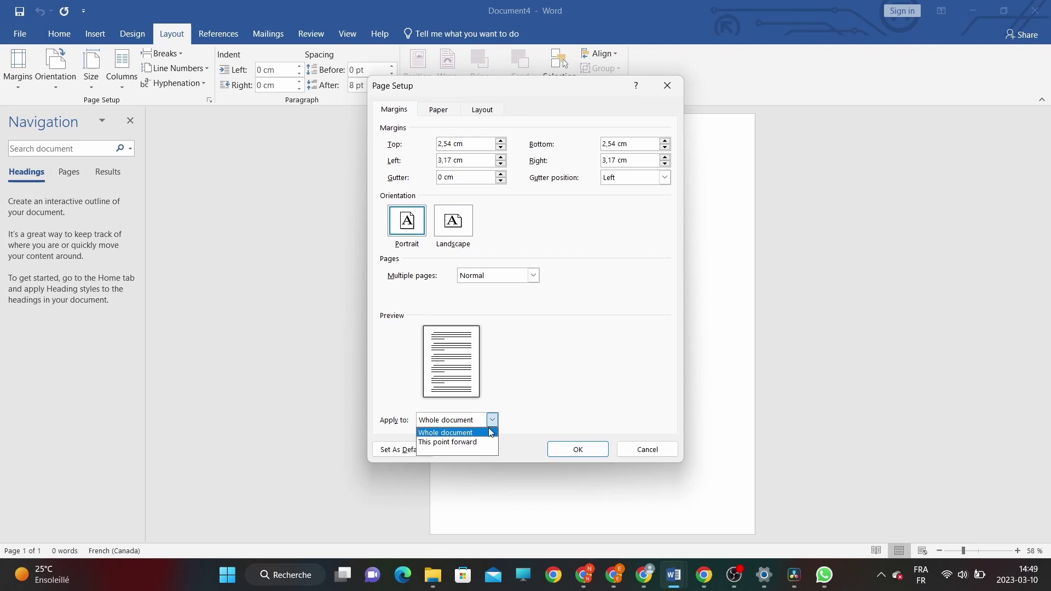
left_click(491, 432)
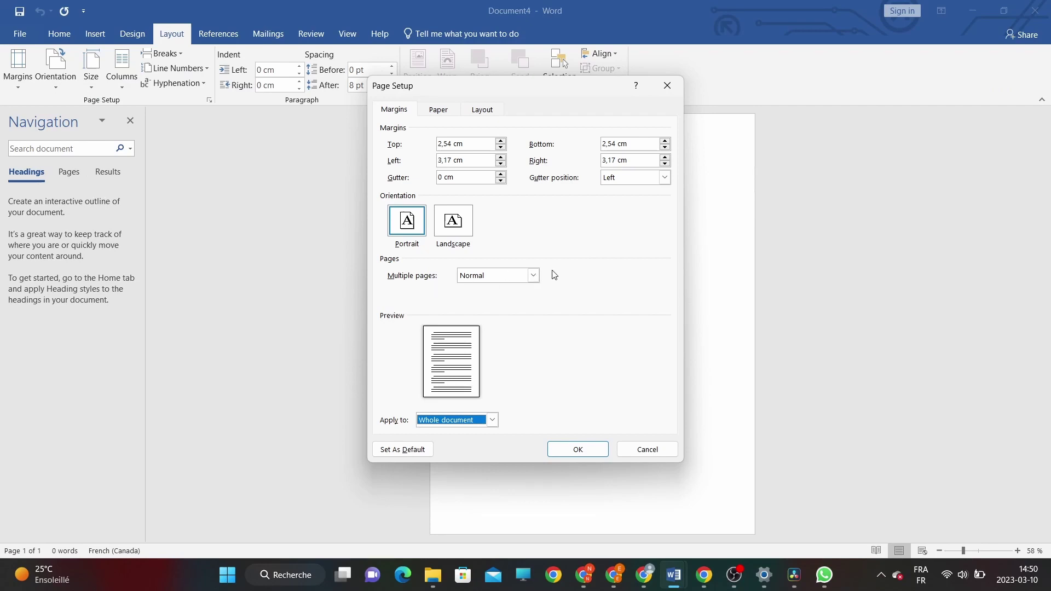
left_click(534, 275)
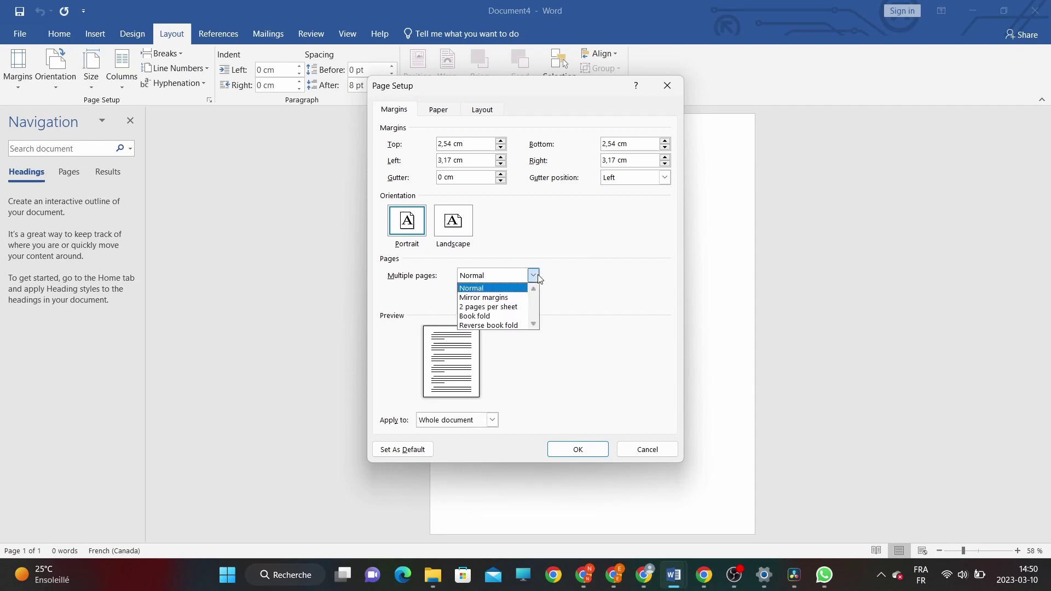
left_click(520, 298)
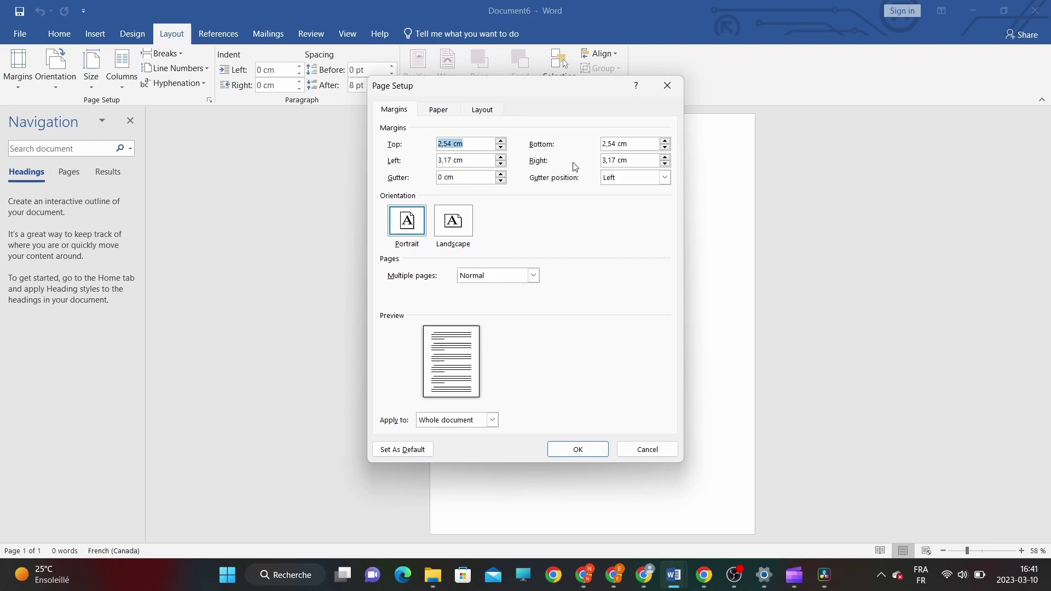
Step: Set Multiple pages to Mirror margins and confirm the Page Setup dialog
left_click(534, 275)
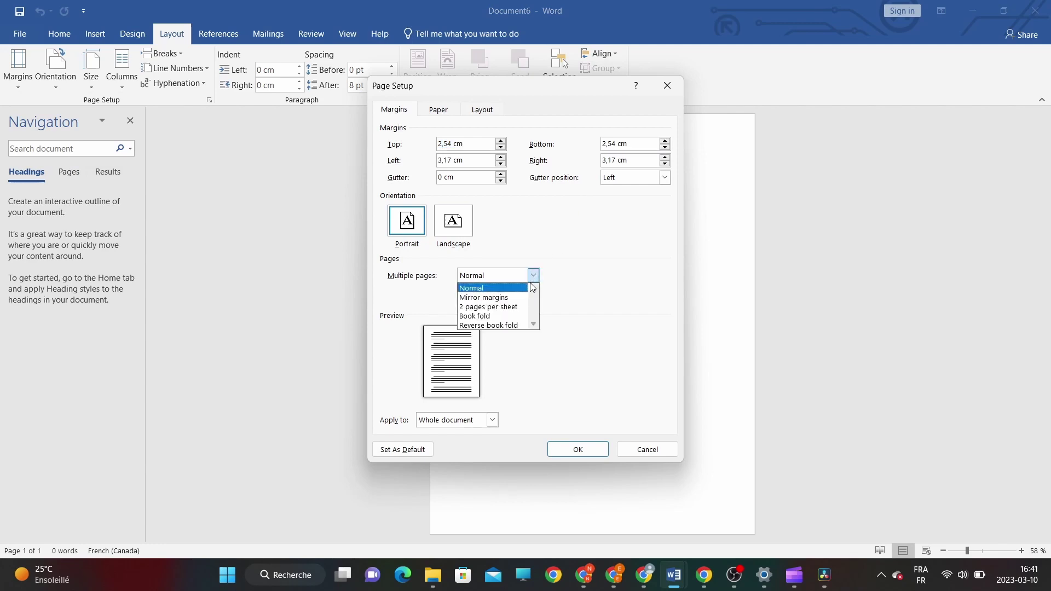
left_click(520, 303)
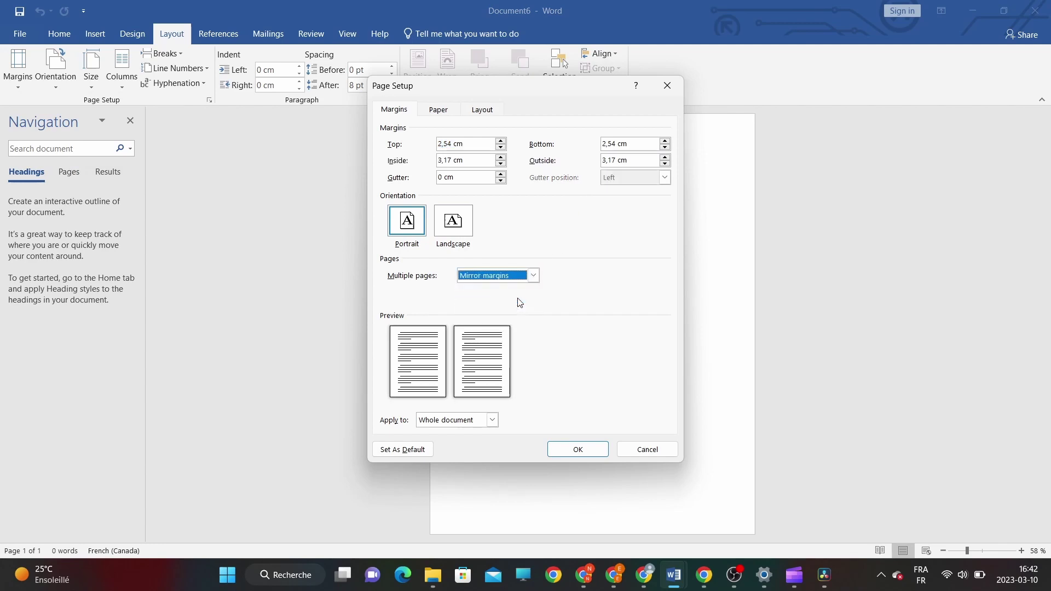
left_click(575, 448)
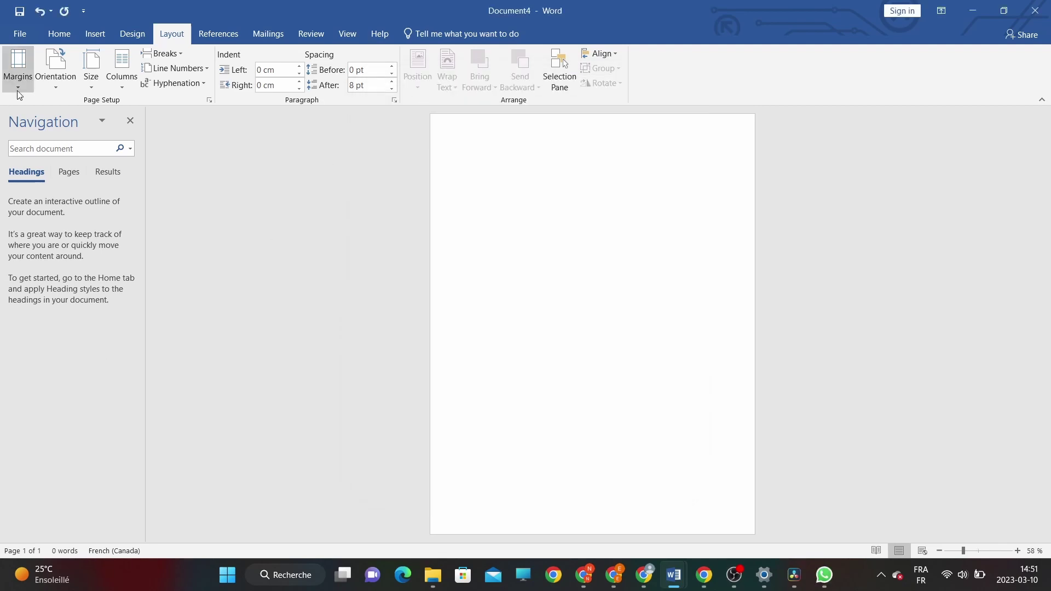
Step: Apply the Mirrored margin preset, then reconfirm 2,54 cm top and 3,17 cm inside margins
left_click(18, 90)
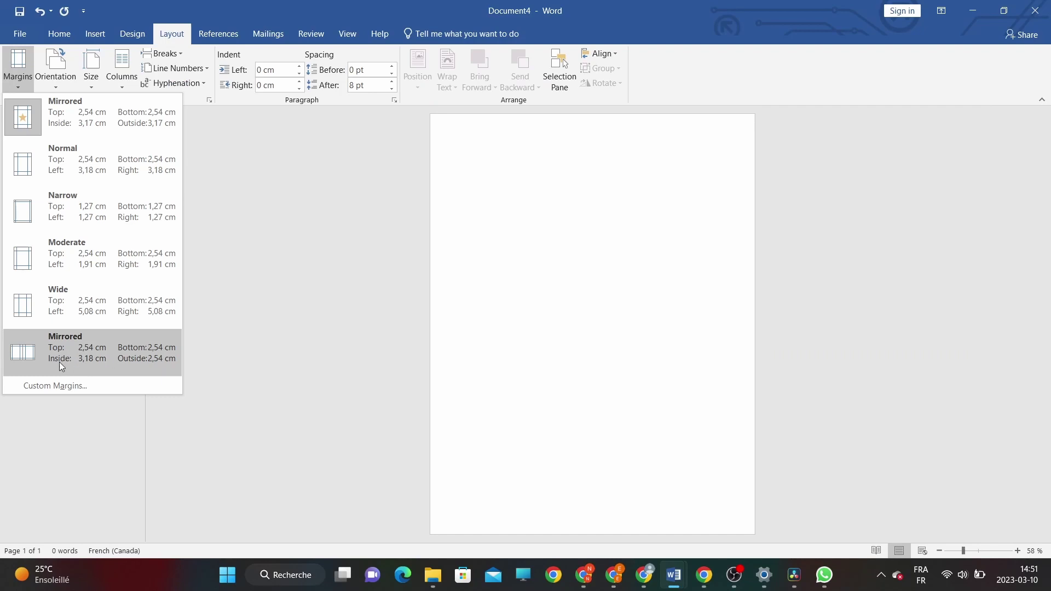
left_click(129, 368)
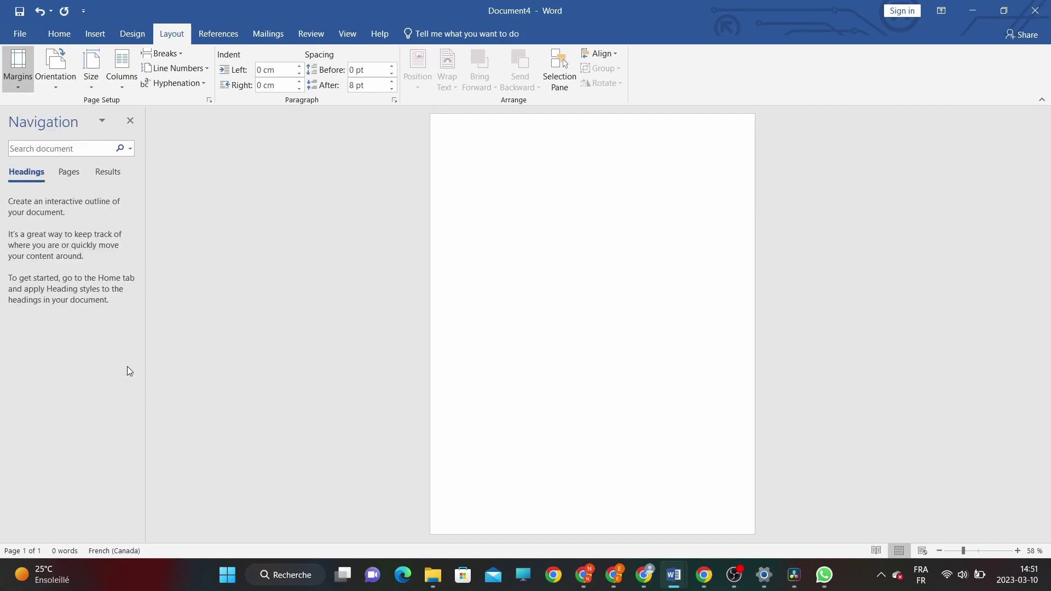
left_click(12, 81)
left_click(71, 385)
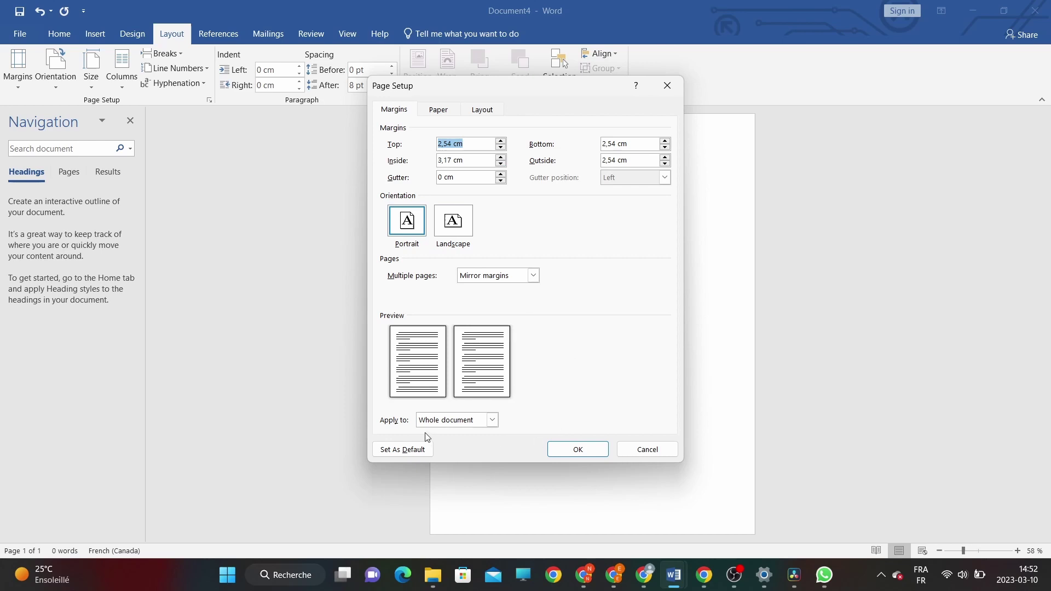
left_click(595, 452)
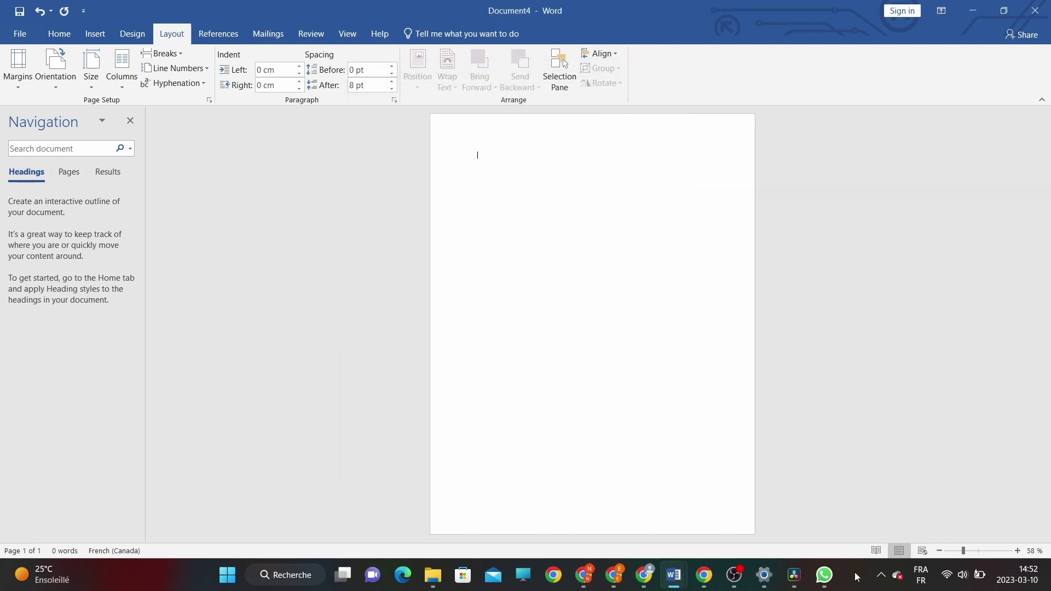
left_click(18, 68)
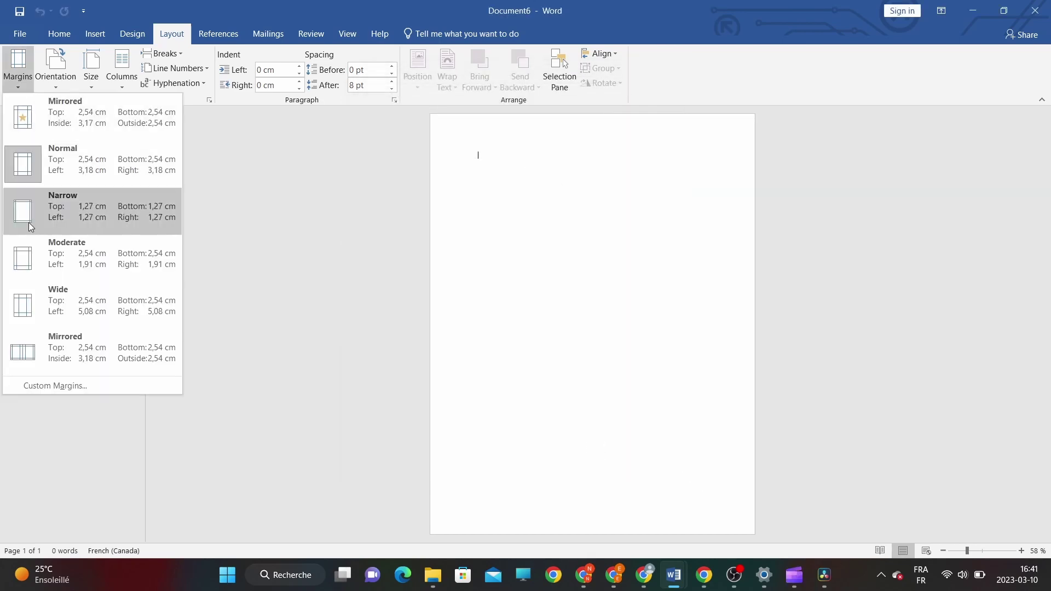
Step: Reopen Custom Margins and confirm the Mirror margins setting with OK
left_click(37, 385)
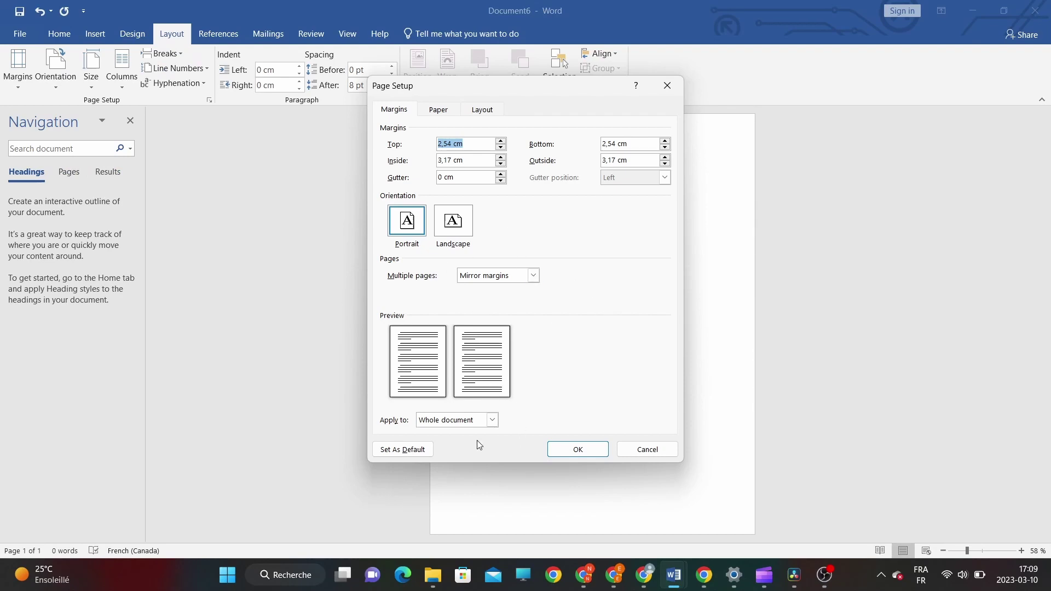
left_click(574, 453)
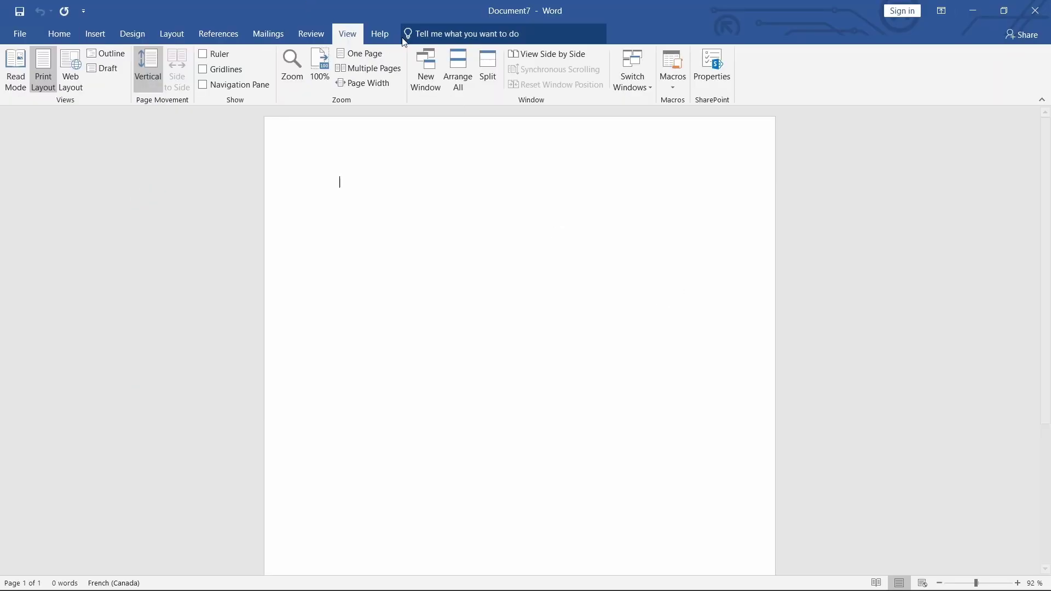
Step: Add a second page with a page break and view both pages side by side
left_click(59, 33)
left_click(95, 33)
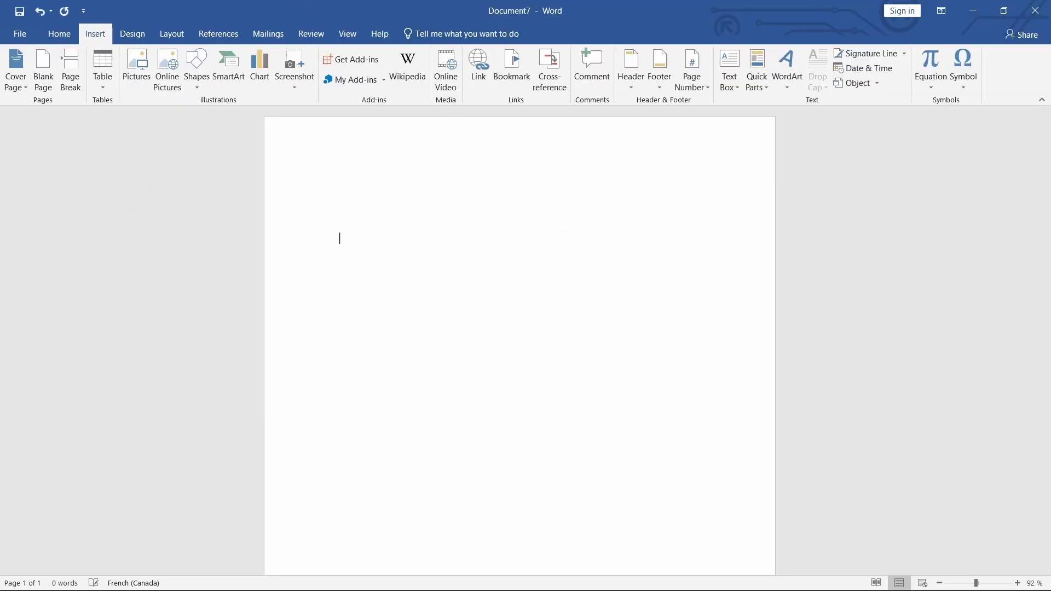
left_click(71, 72)
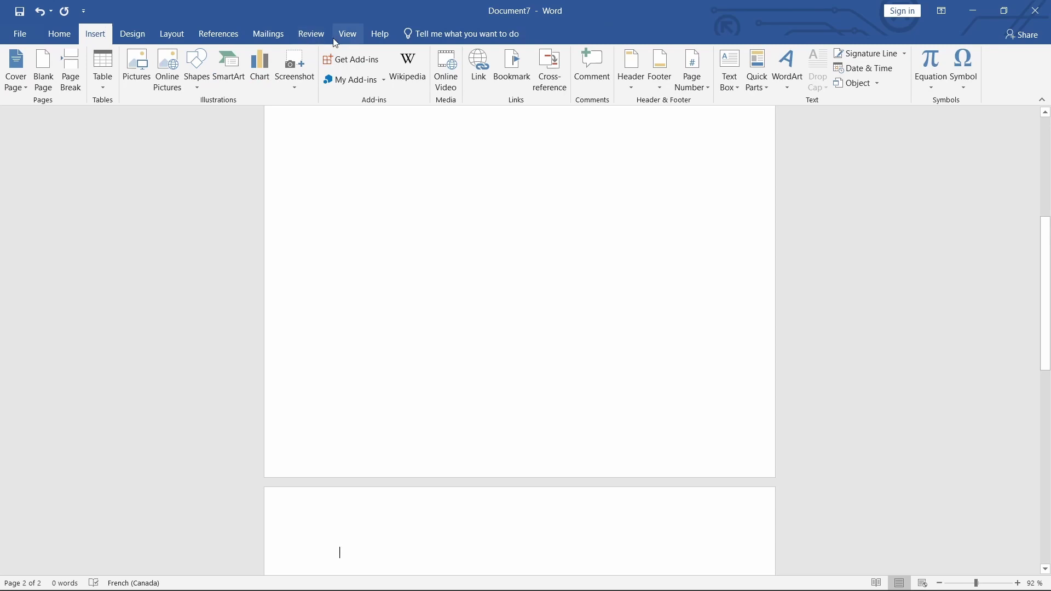
left_click(347, 33)
left_click(382, 68)
Step: Enter header and footer editing on page 1 and show the built-in footer designs
left_click(284, 174)
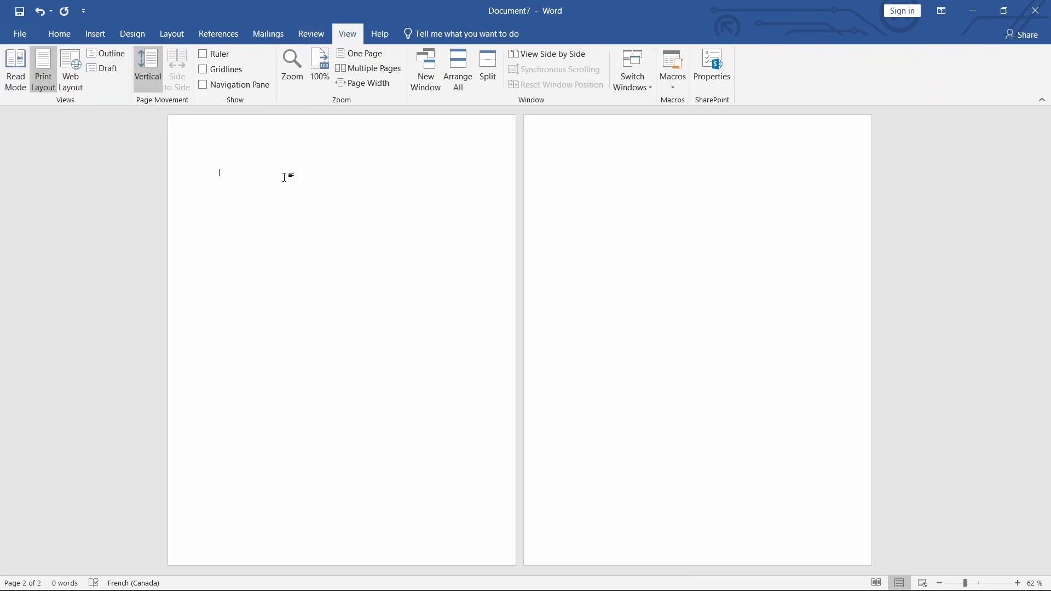
double_click(287, 124)
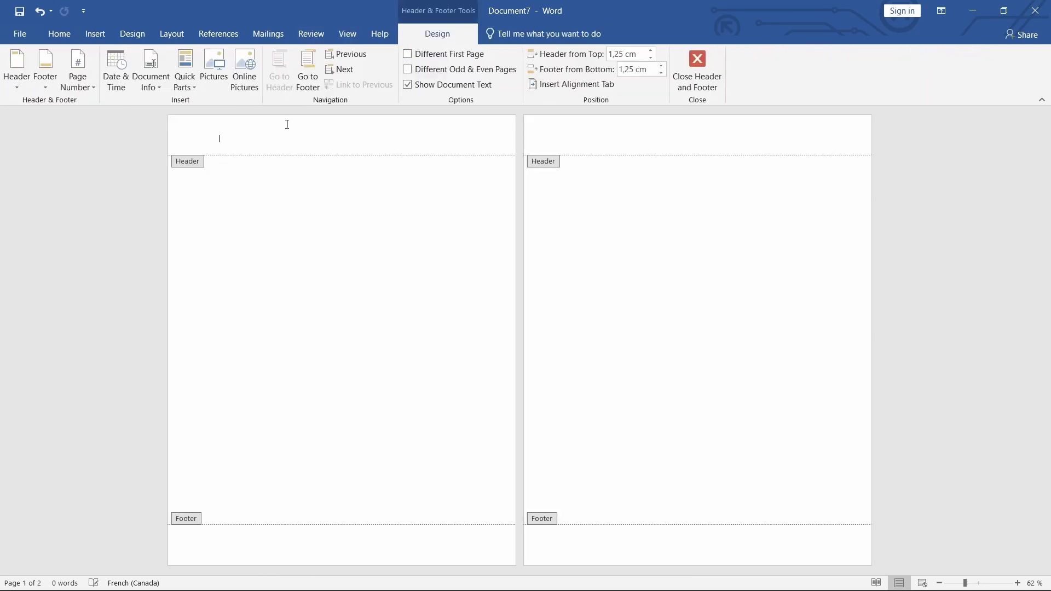
left_click(91, 34)
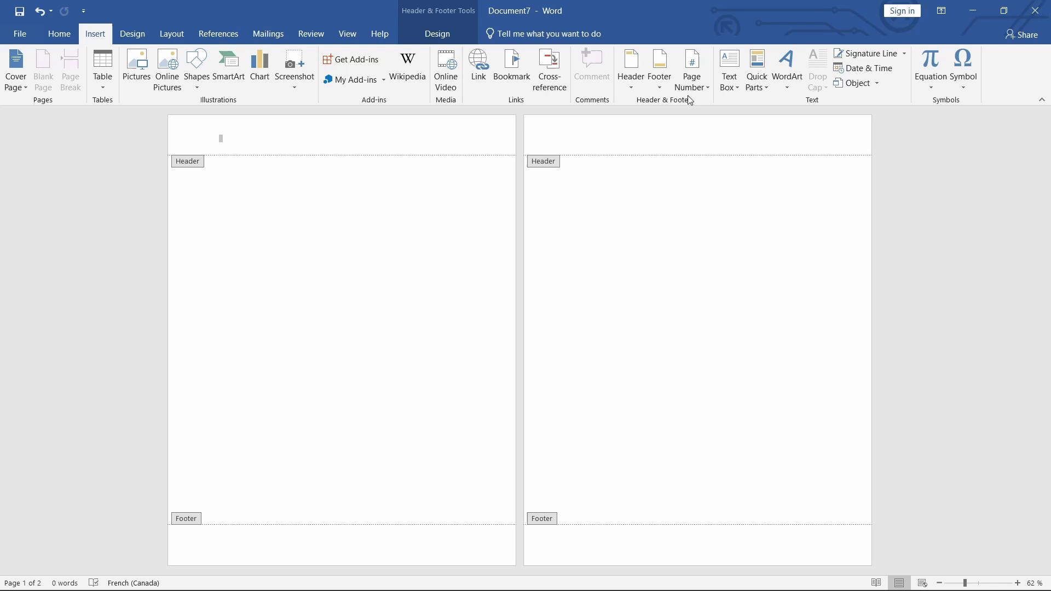
left_click(660, 76)
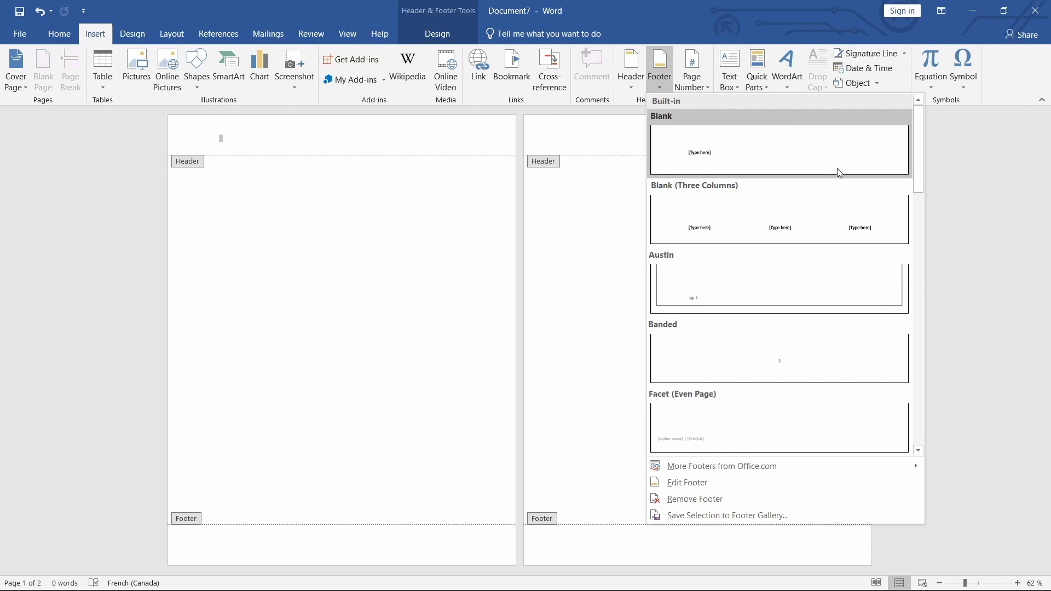
Step: Insert Plain Number 3 page numbers at the bottom right of the pages
left_click(699, 84)
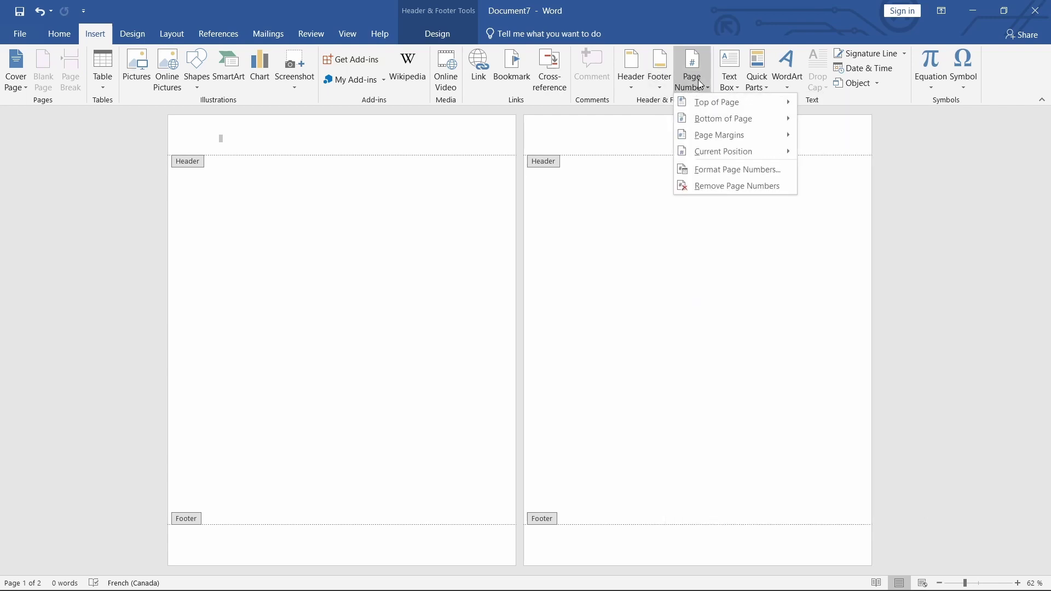
mouse_move(719, 121)
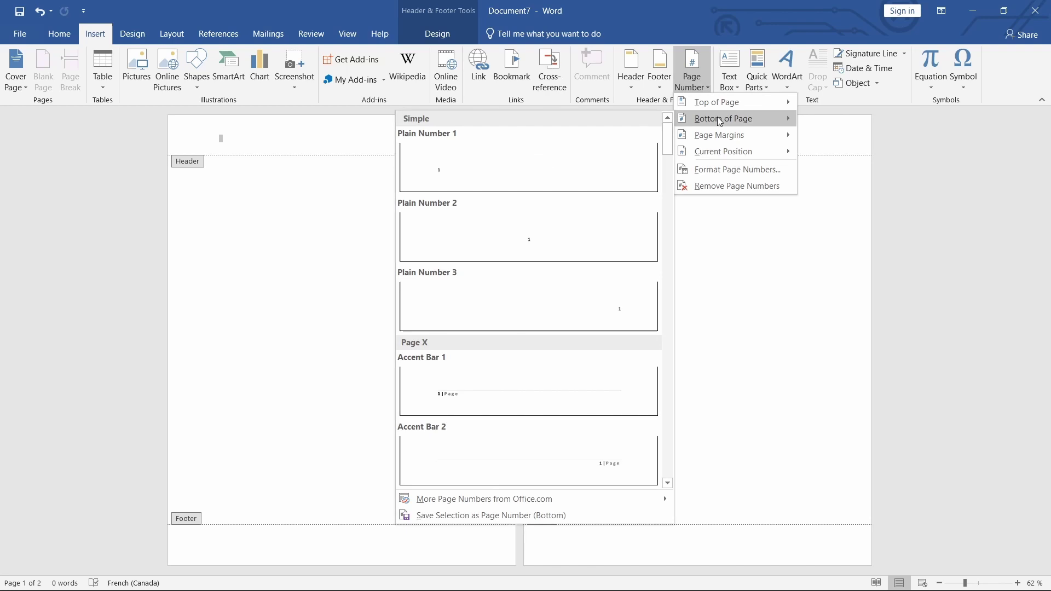
left_click(509, 311)
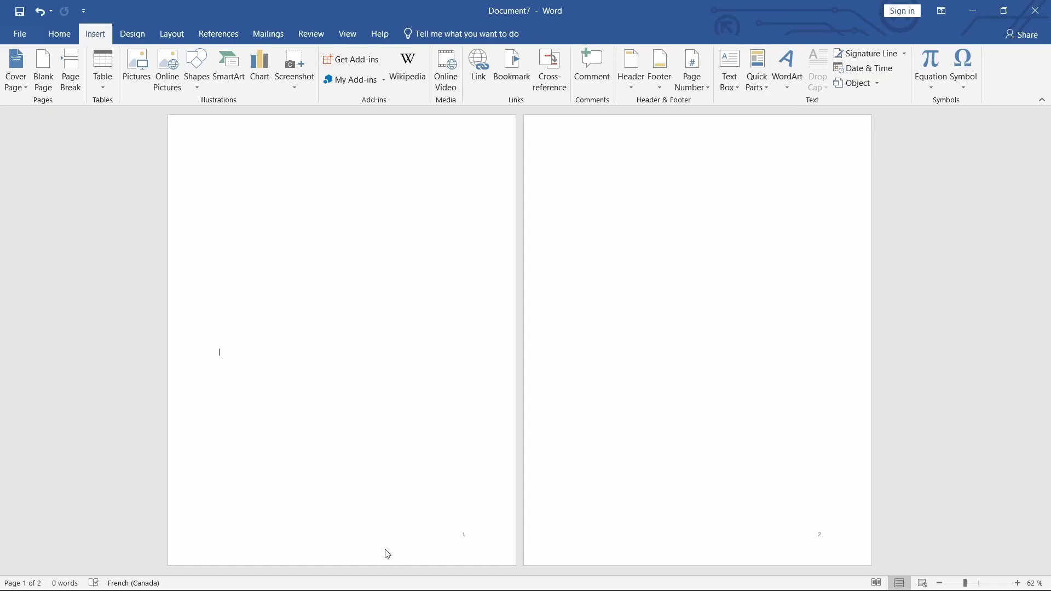
Step: Resume footer editing from the page 1 footer with numbers 1 and 2 visible
left_click(174, 34)
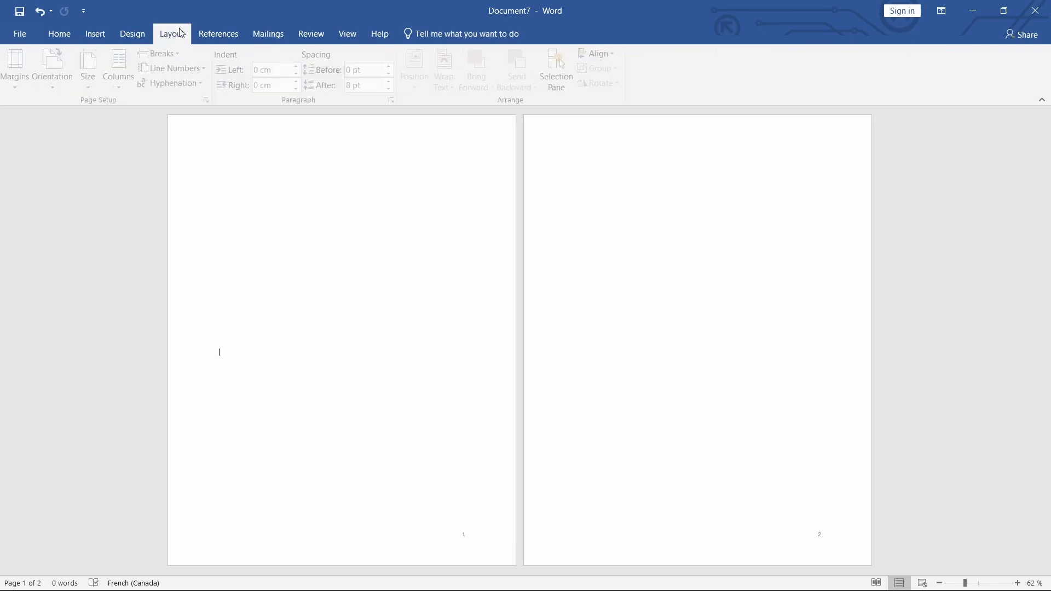
left_click(135, 34)
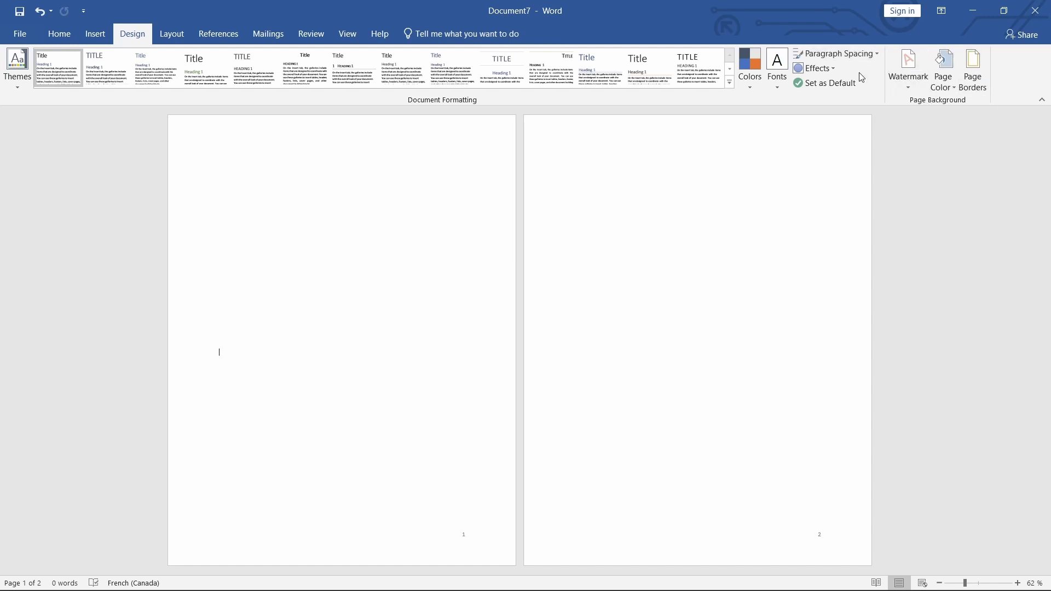
double_click(451, 540)
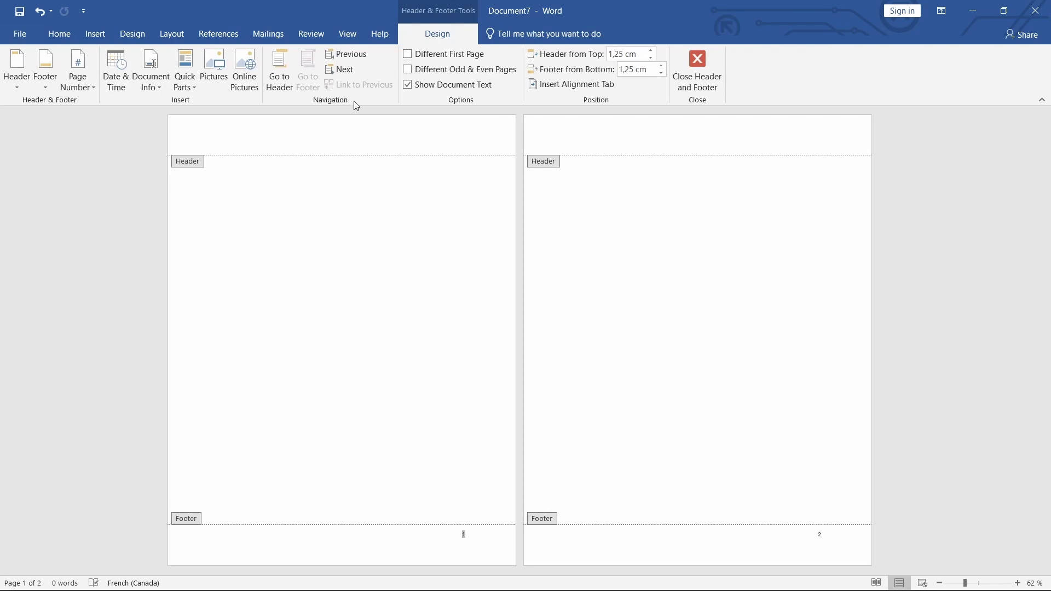
Step: Turn on Different Odd & Even Pages and place the cursor in the empty page 2 footer
left_click(434, 73)
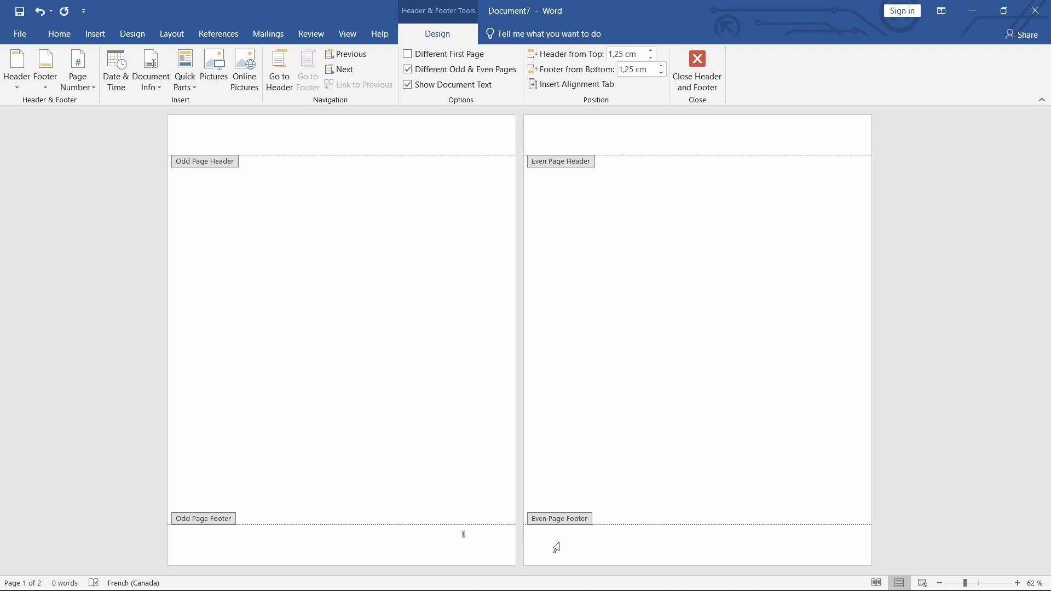
left_click(591, 545)
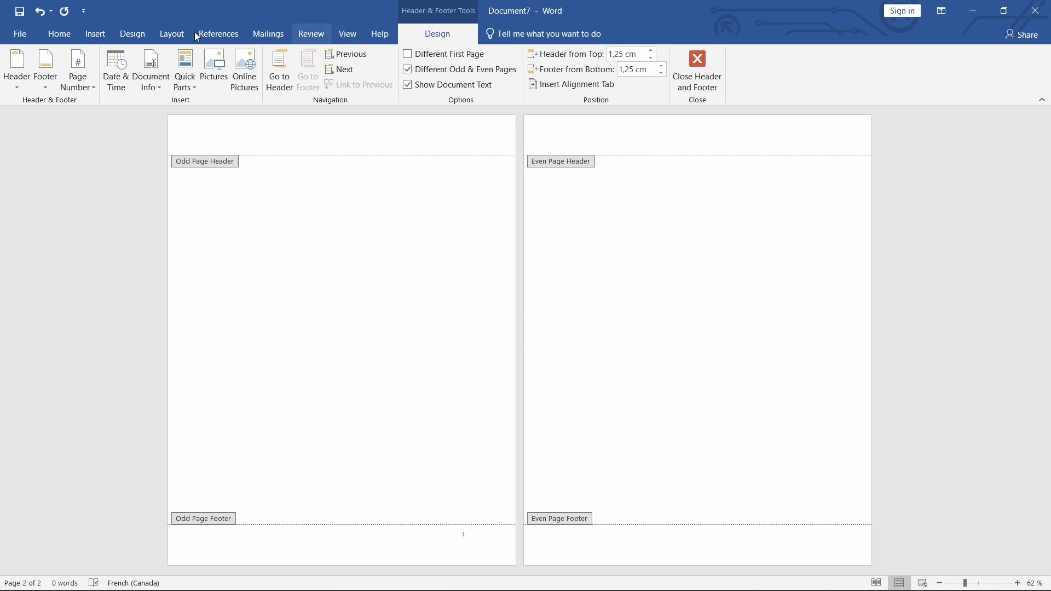
left_click(95, 35)
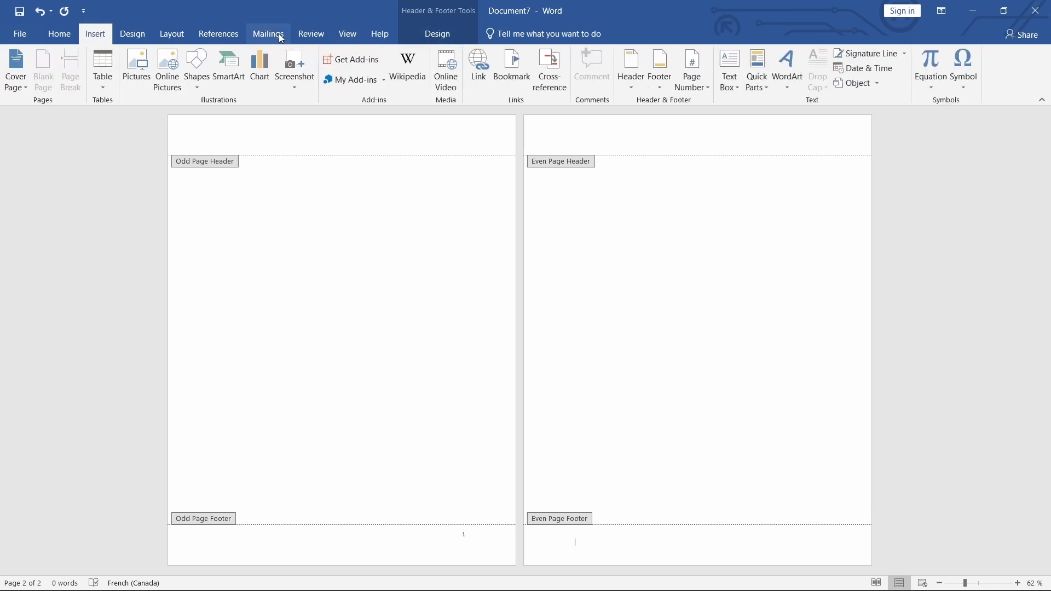
Step: Insert a Plain Number 1 page number at the left of the even page 2 footer
left_click(710, 90)
mouse_move(735, 119)
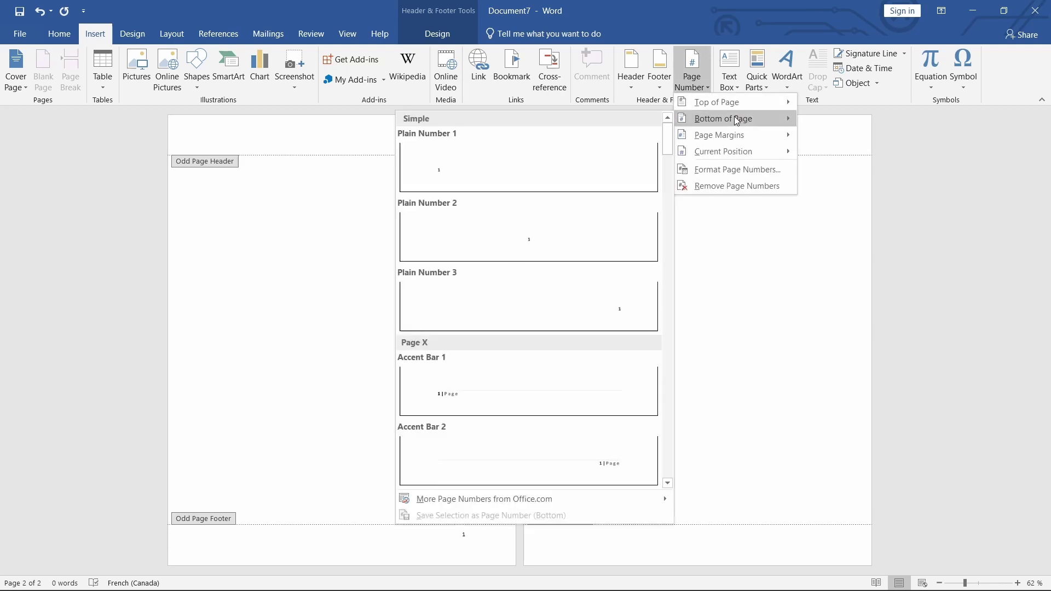
left_click(518, 185)
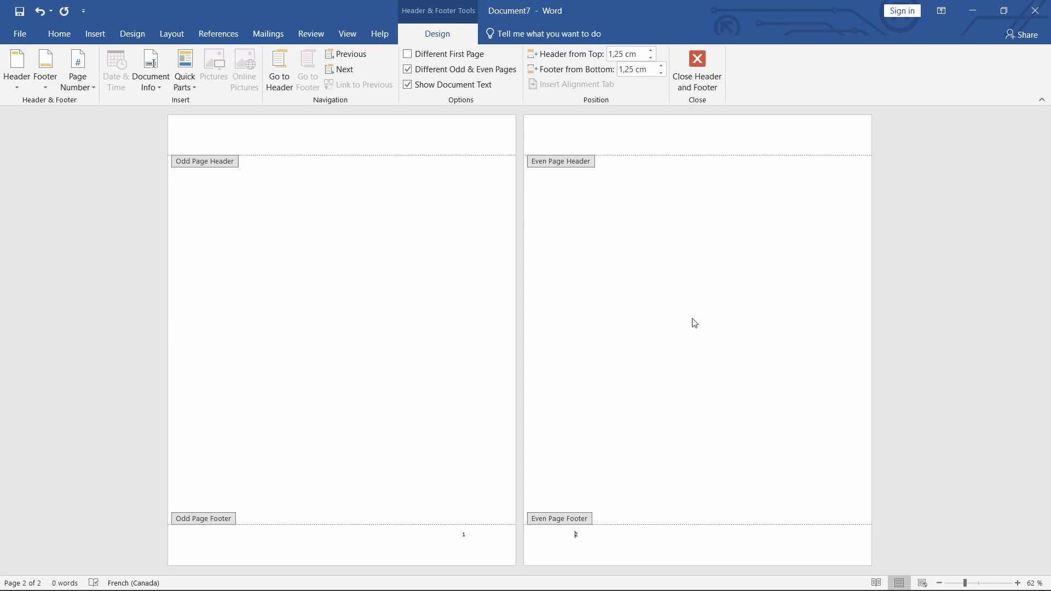
Step: Make page numbers 2 and 1 bold at 12 pt, setting page 2's colour to Automatic
double_click(588, 538)
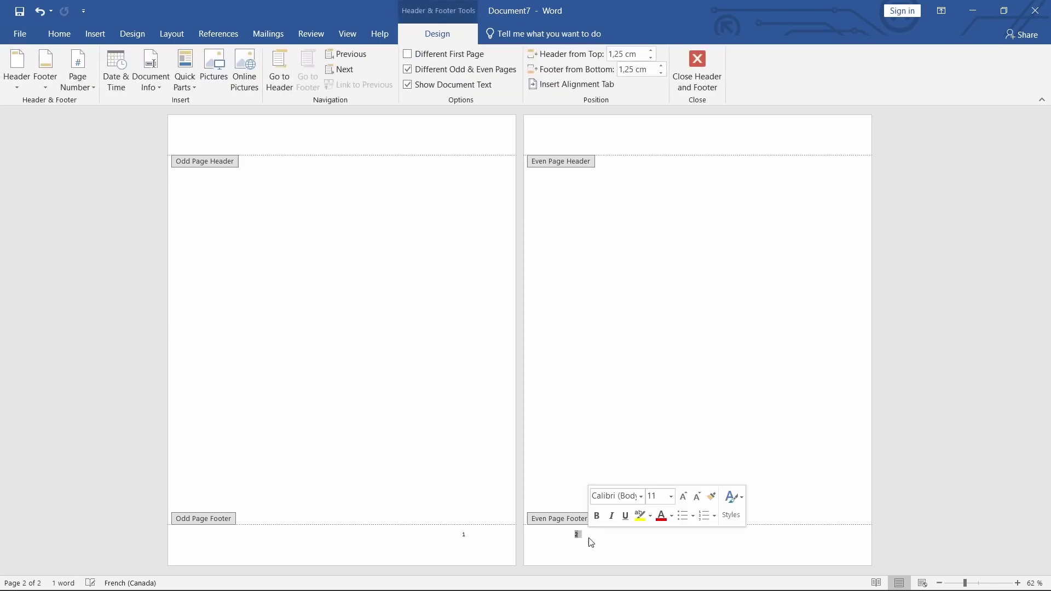
left_click(59, 34)
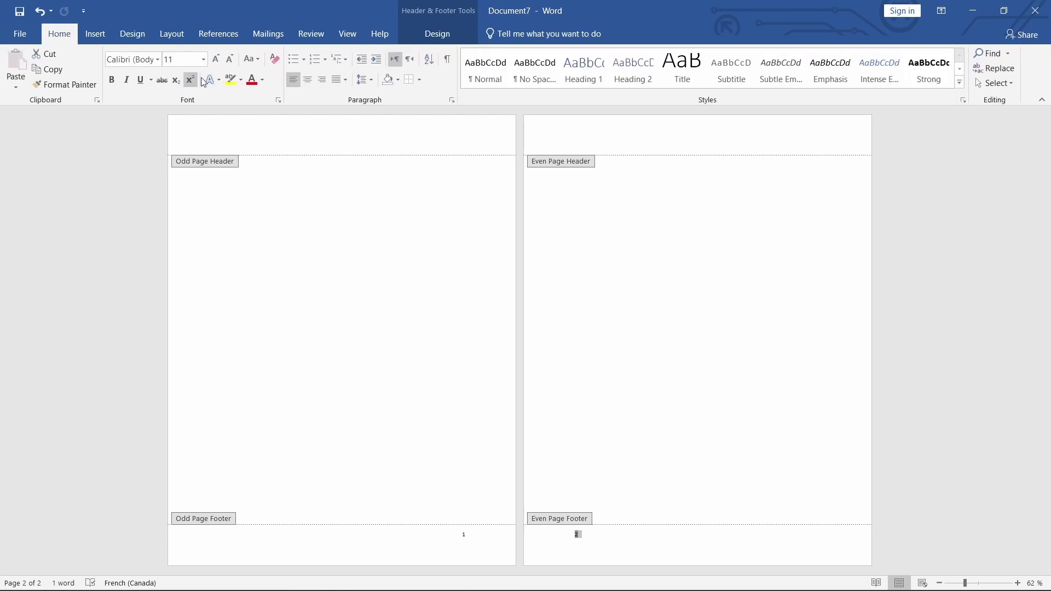
left_click(217, 62)
left_click(111, 81)
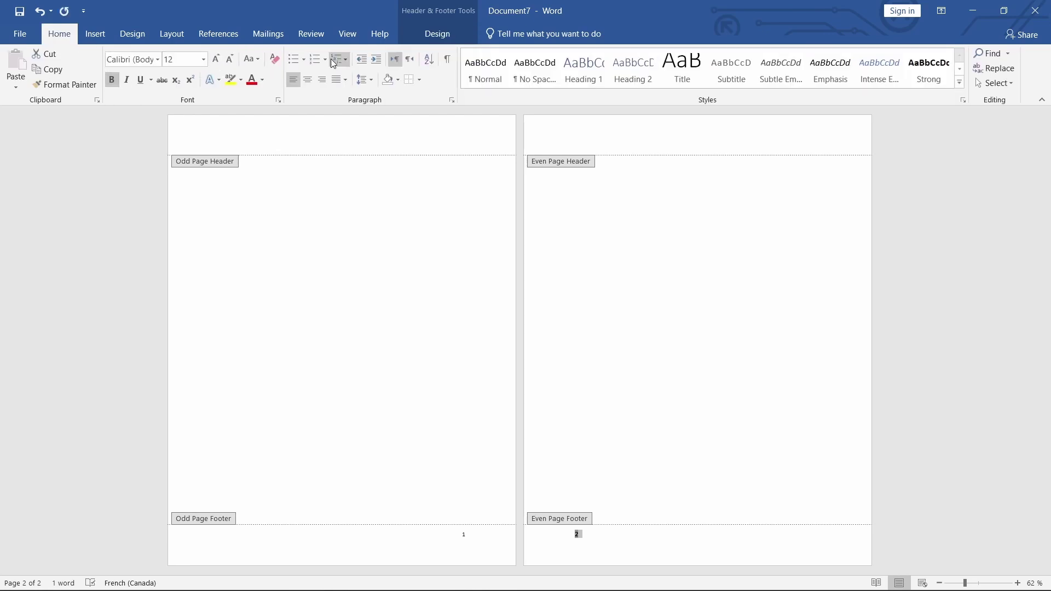
left_click(264, 81)
left_click(279, 96)
double_click(465, 535)
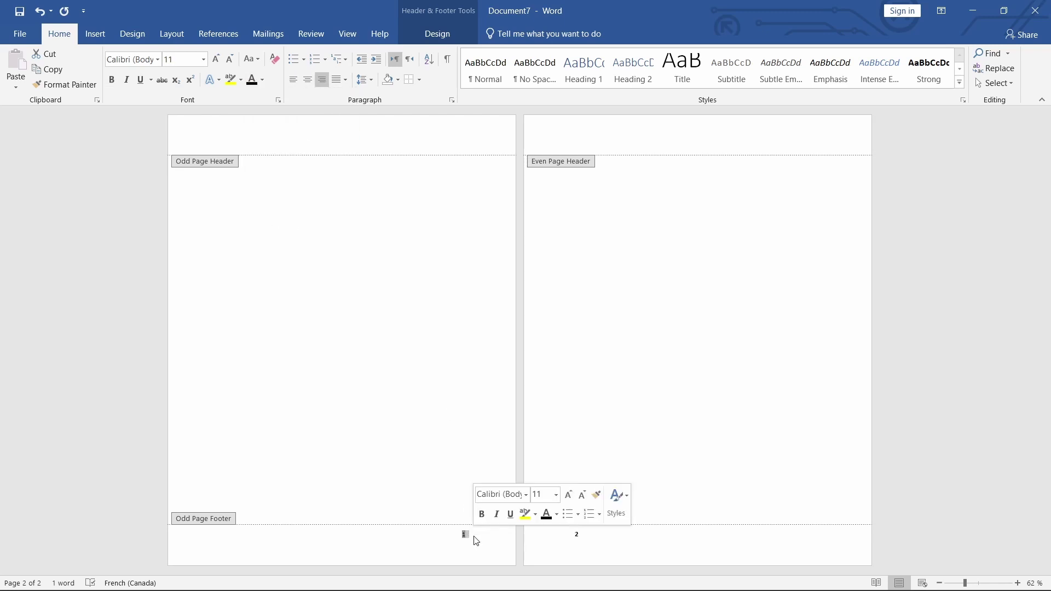
left_click(216, 59)
left_click(112, 81)
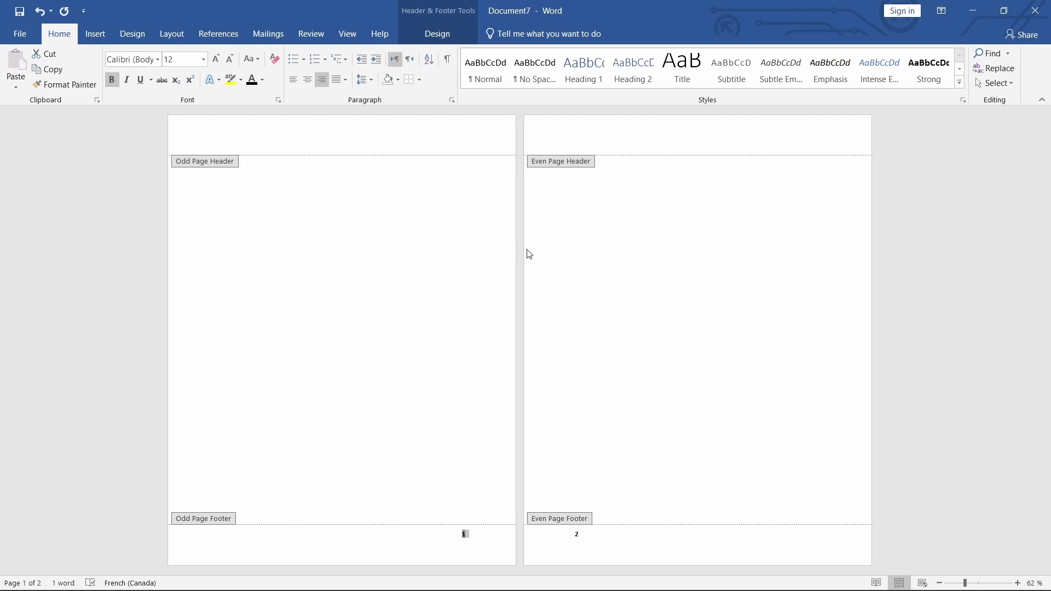